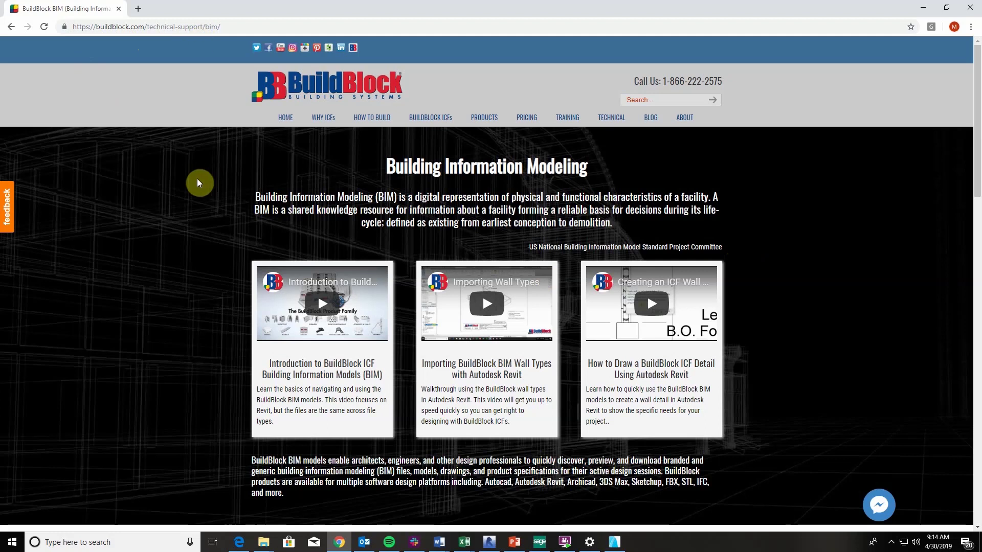
scroll(197, 178, "down", 1)
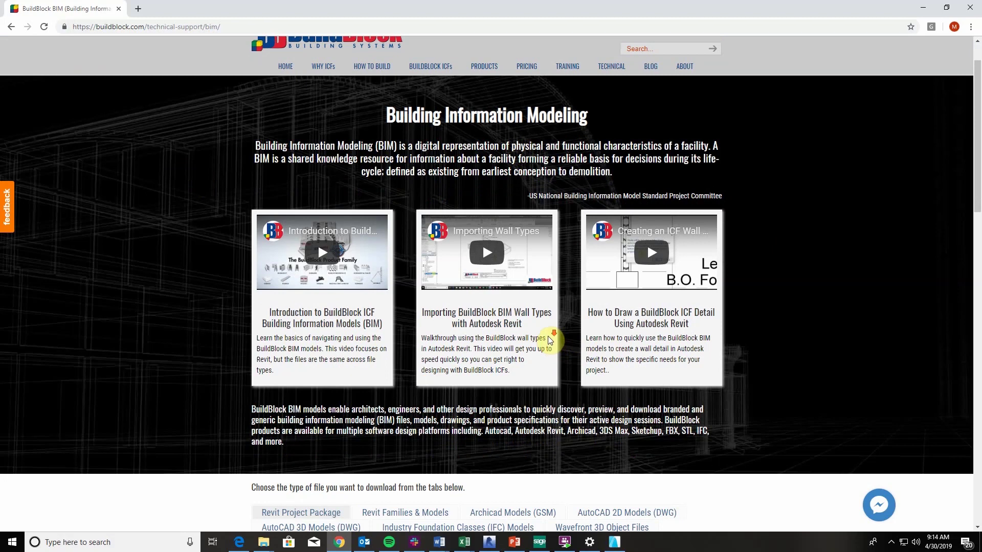
scroll(547, 336, "down", 2)
scroll(548, 336, "down", 2)
scroll(549, 340, "down", 1)
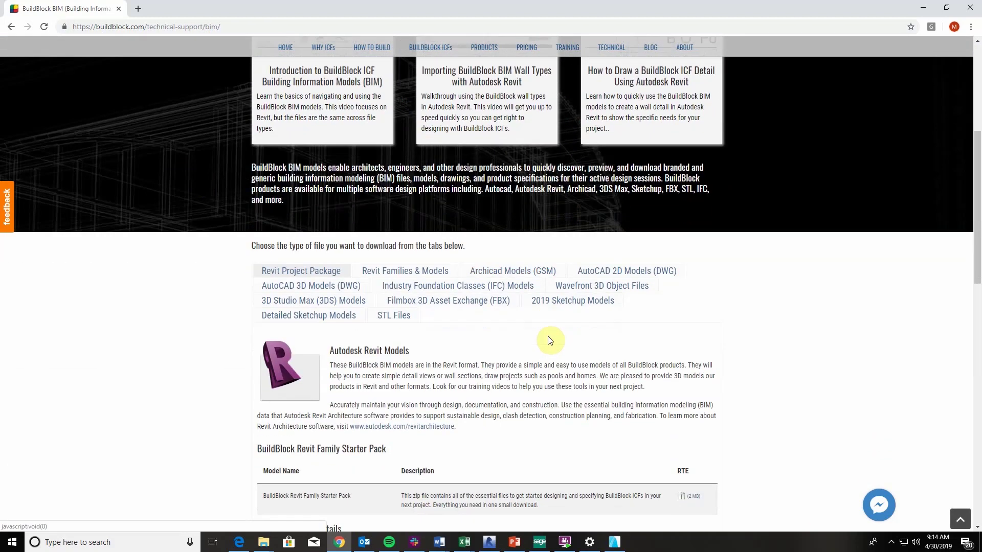
scroll(548, 339, "down", 1)
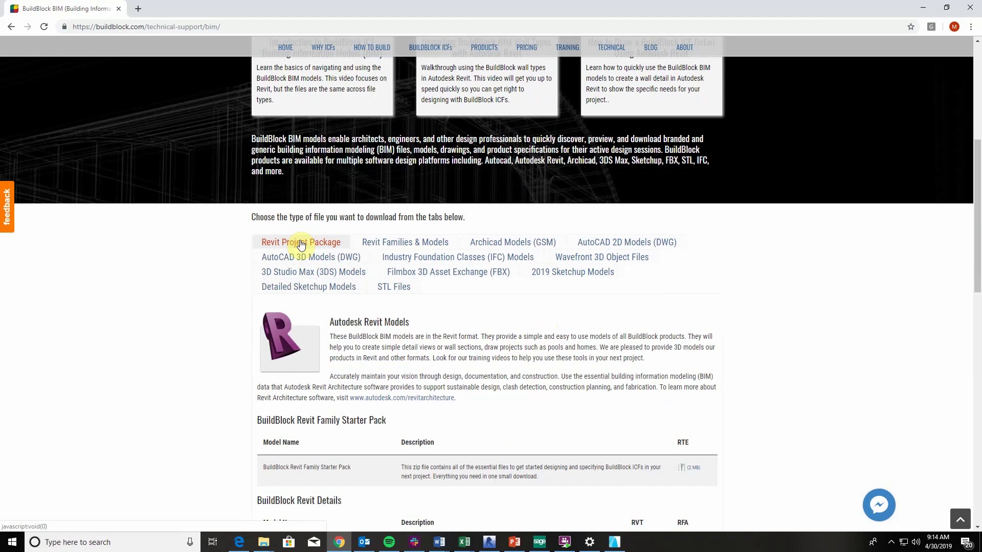
Browse the Revit Families, Archicad, AutoCAD 2D/3D, SketchUp 2019 and 3D Studio Max download listings
left_click(396, 246)
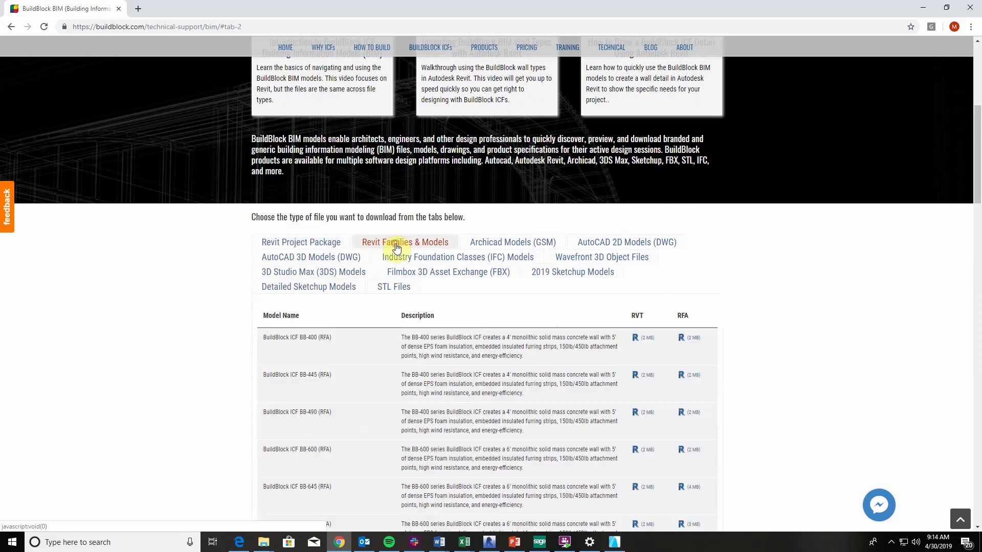
scroll(507, 315, "down", 1)
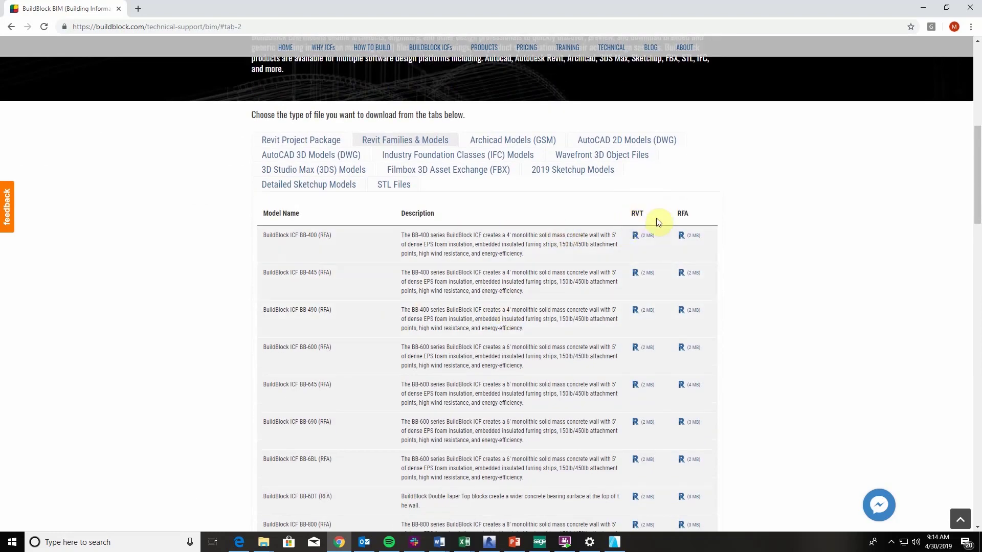
left_click(517, 144)
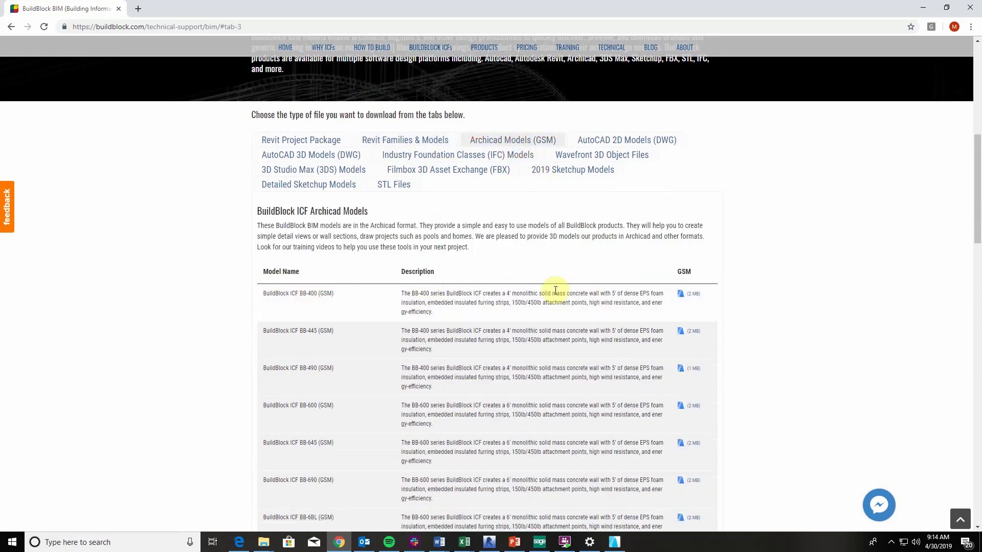
left_click(629, 142)
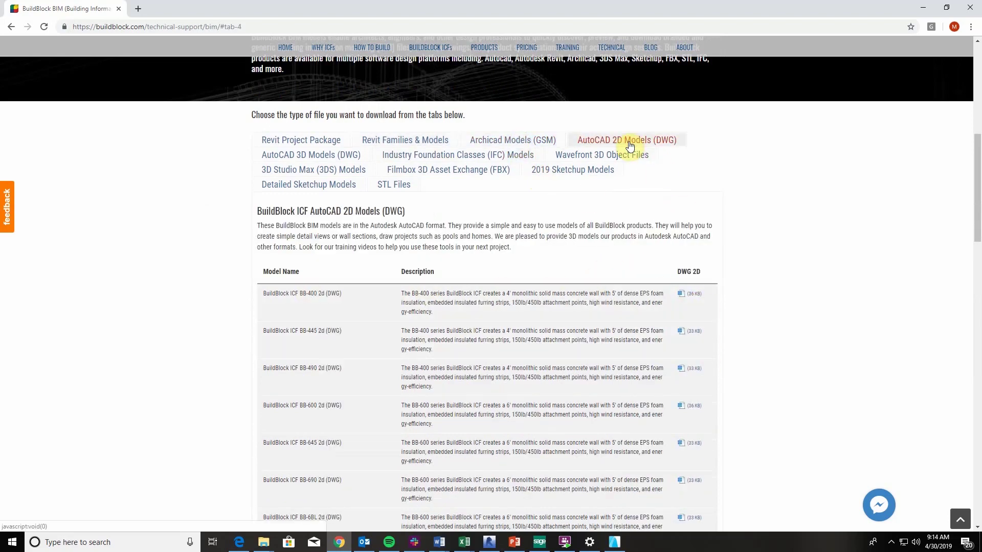
left_click(303, 157)
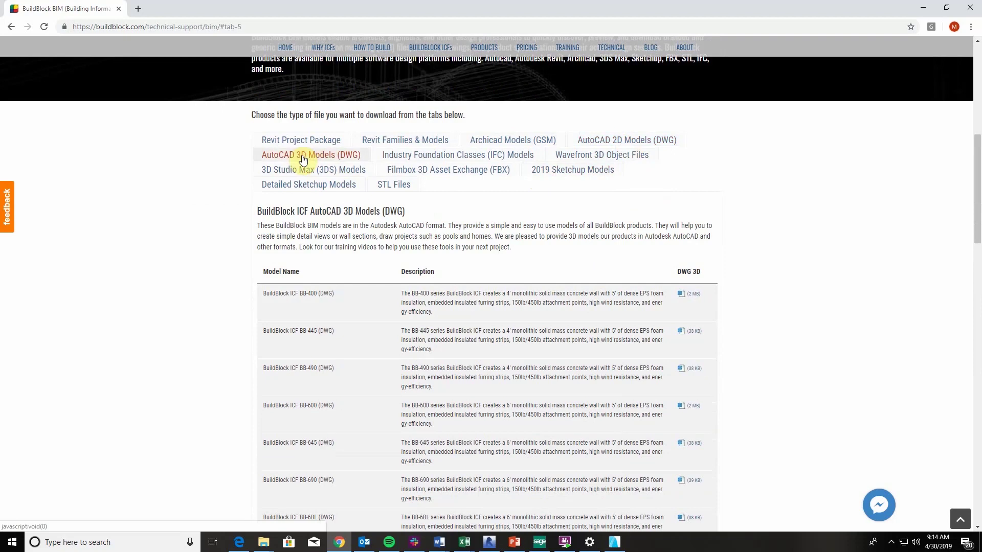
left_click(581, 175)
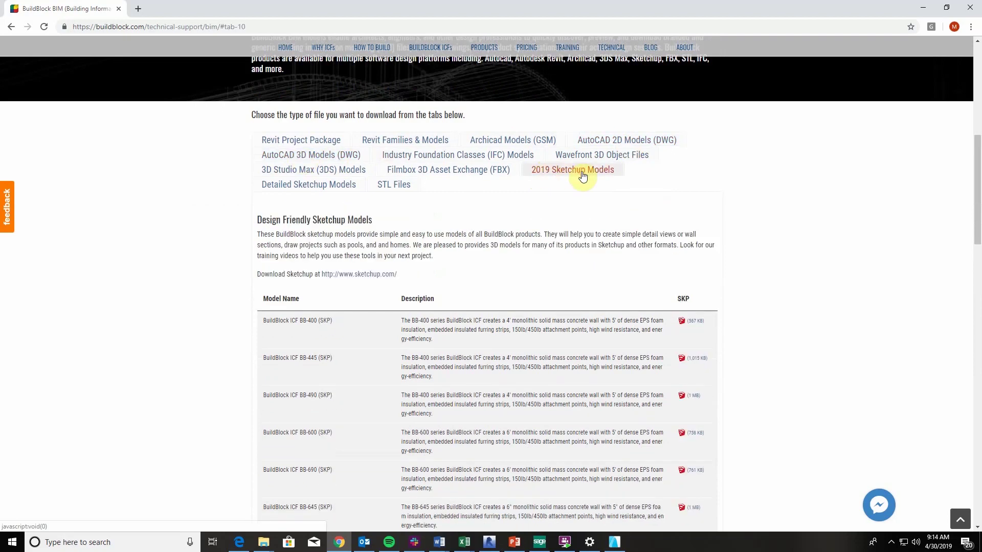
left_click(319, 172)
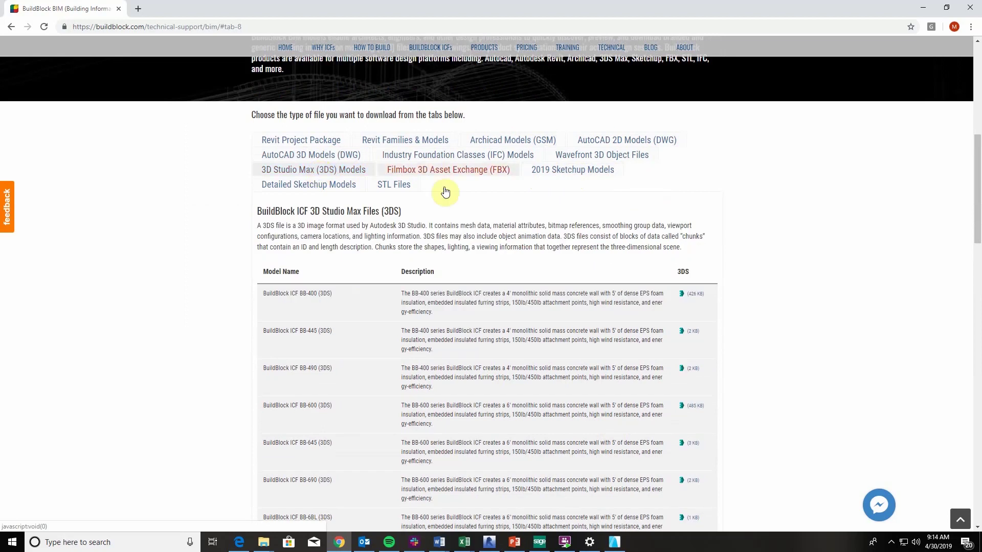
scroll(600, 251, "down", 4)
scroll(600, 251, "down", 3)
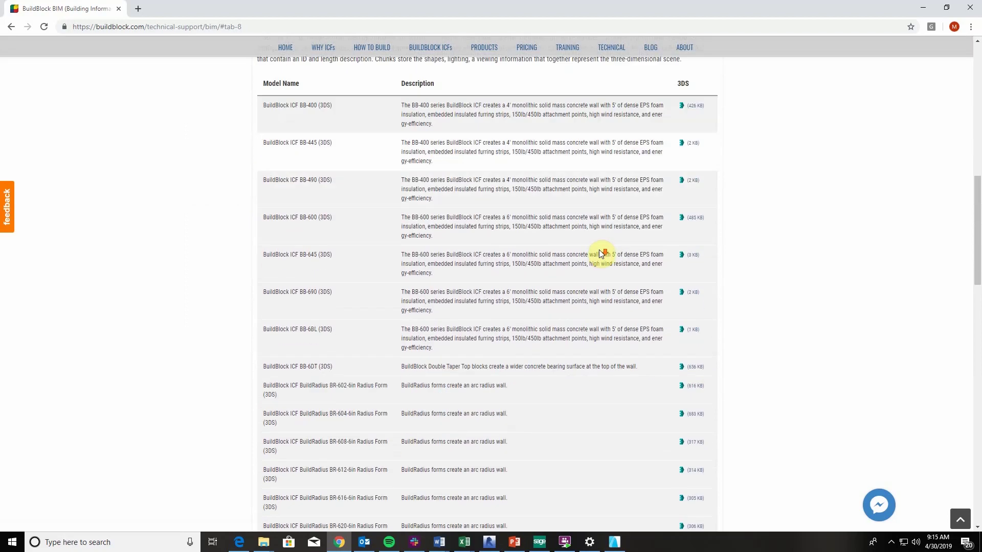
scroll(600, 251, "down", 2)
scroll(604, 247, "down", 2)
scroll(605, 247, "down", 3)
scroll(605, 247, "down", 2)
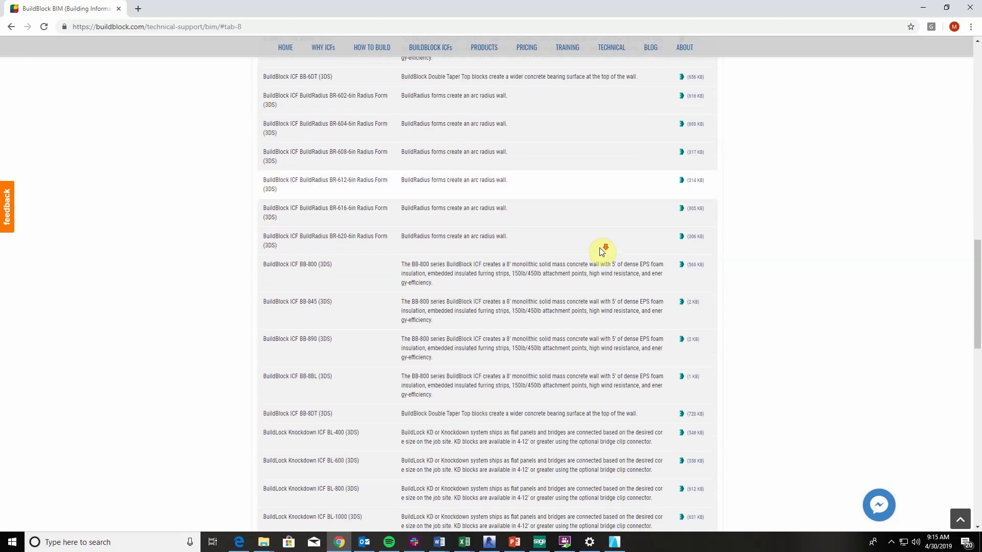
scroll(605, 246, "down", 2)
scroll(605, 247, "down", 2)
scroll(605, 247, "down", 3)
scroll(605, 247, "down", 2)
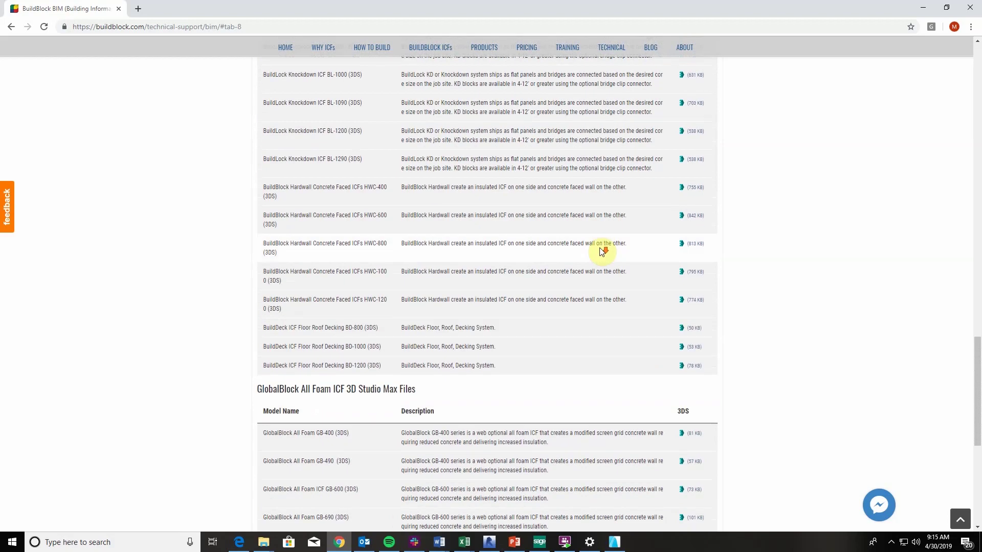
scroll(601, 250, "down", 5)
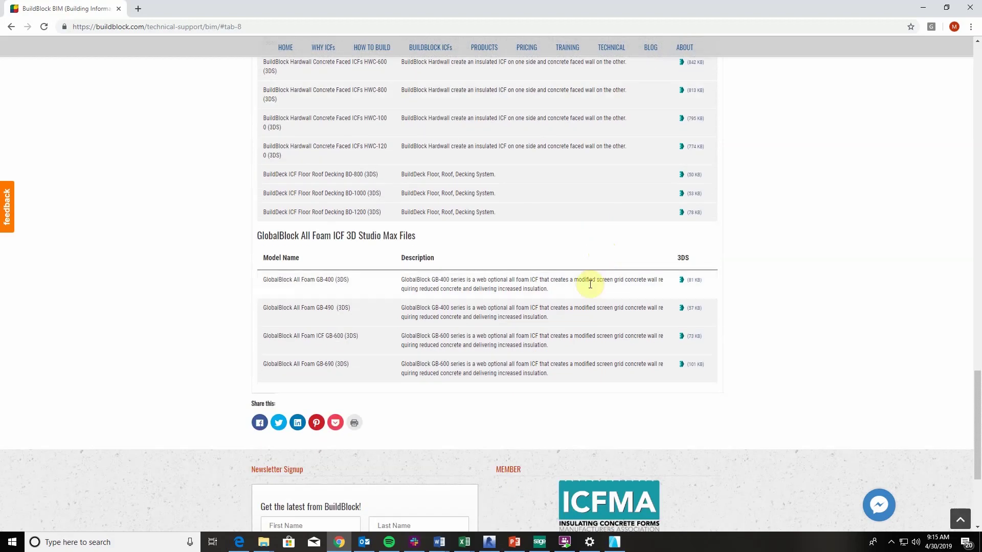
scroll(592, 288, "up", 1)
scroll(593, 288, "up", 4)
scroll(592, 288, "up", 3)
scroll(593, 288, "up", 3)
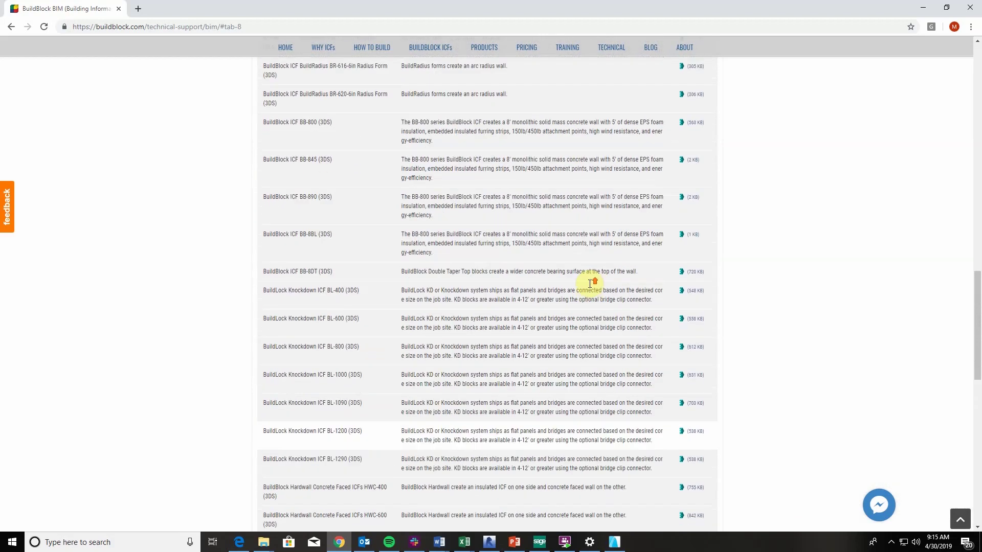
scroll(592, 288, "up", 3)
scroll(590, 283, "up", 3)
scroll(591, 283, "up", 4)
scroll(591, 283, "up", 3)
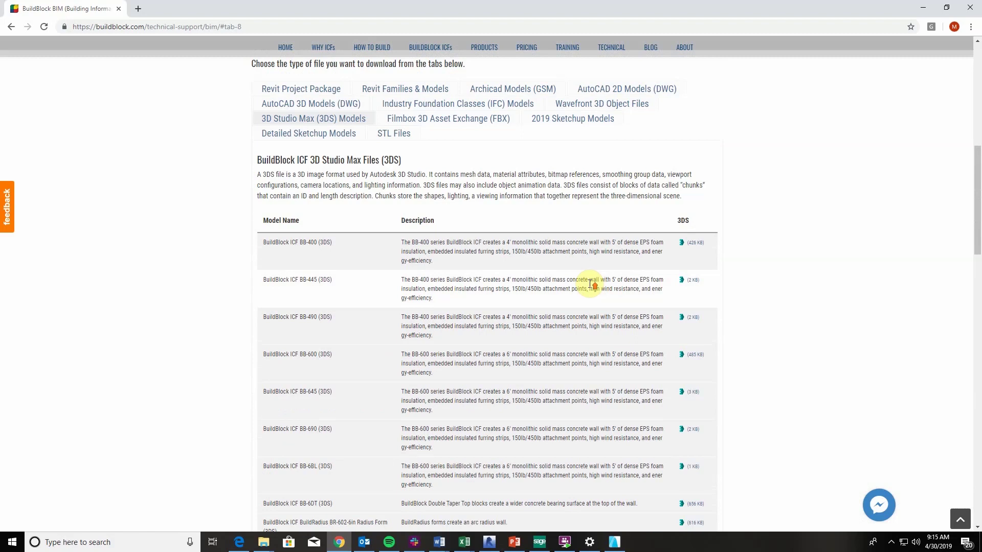
scroll(590, 283, "up", 3)
scroll(589, 283, "up", 4)
scroll(589, 283, "up", 4)
scroll(589, 283, "up", 3)
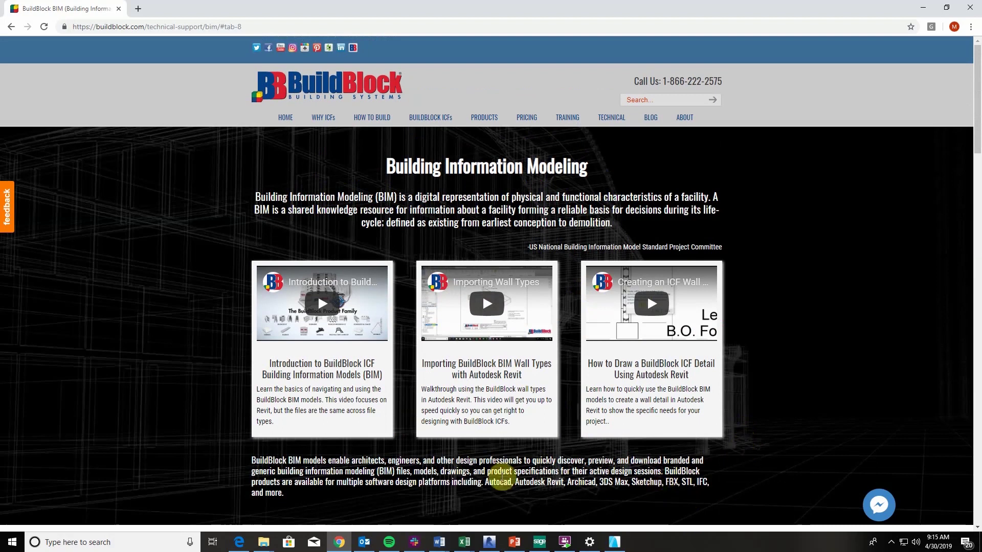
scroll(504, 477, "down", 2)
scroll(503, 477, "down", 3)
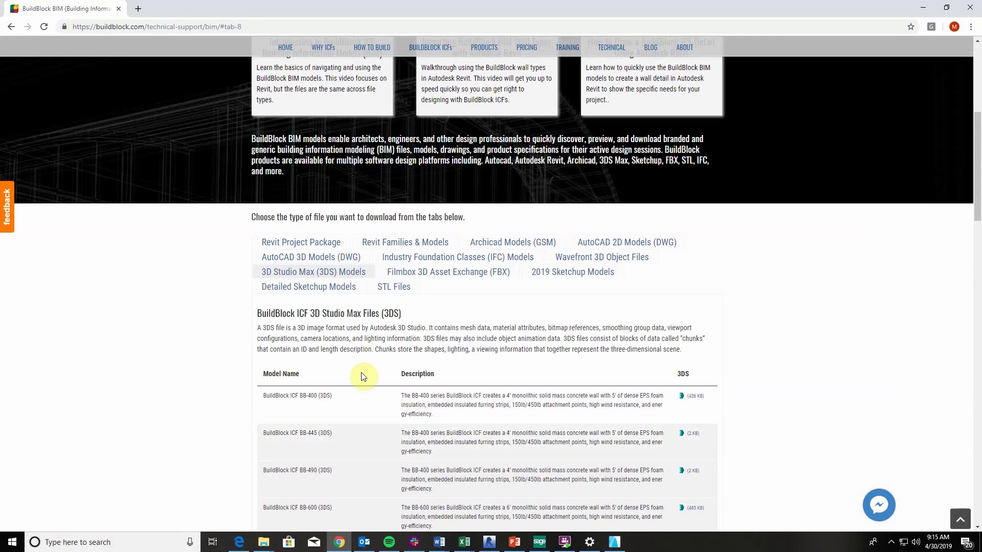
Show the Revit Project Package downloads, then bring Autodesk Revit 2016 forward
left_click(314, 245)
scroll(430, 345, "down", 2)
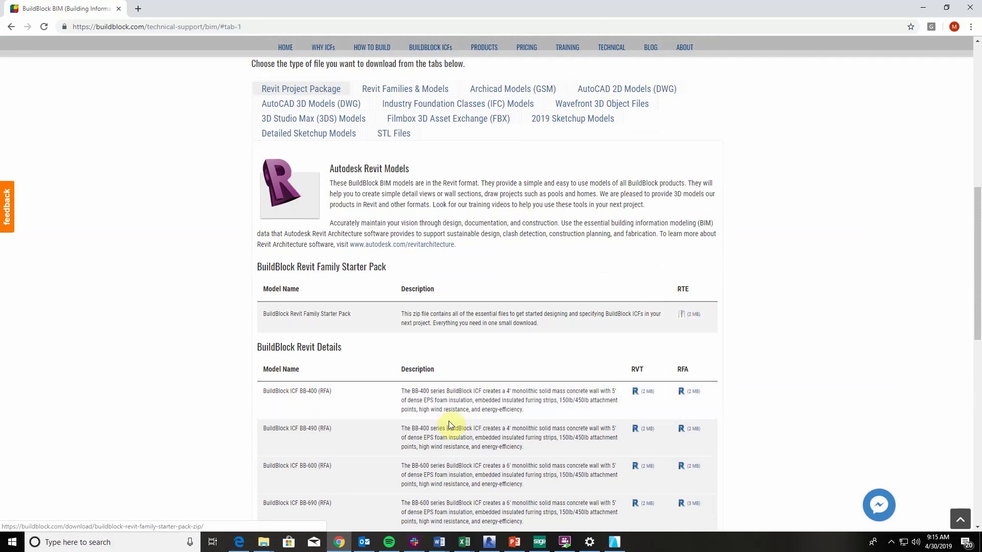
scroll(465, 384, "down", 3)
scroll(466, 423, "down", 1)
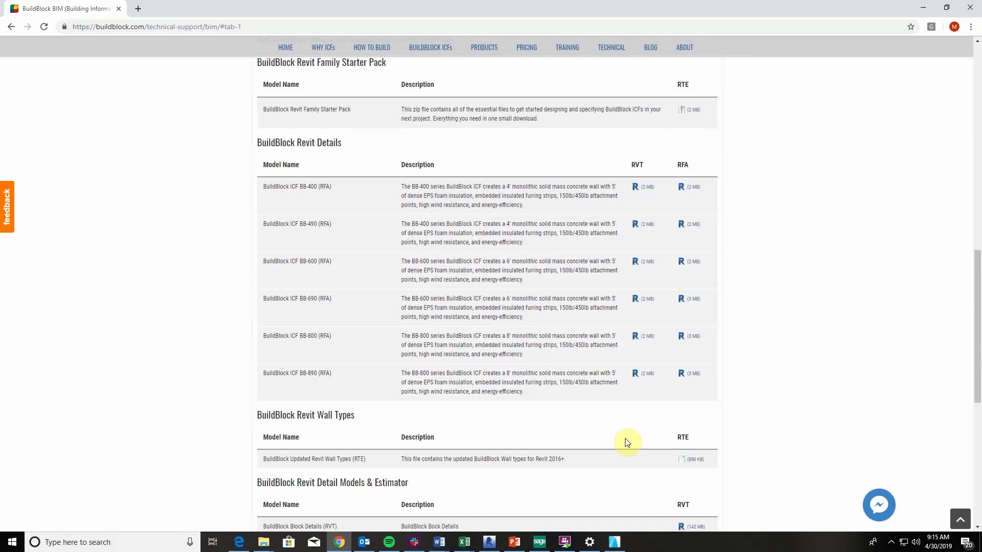
left_click(490, 542)
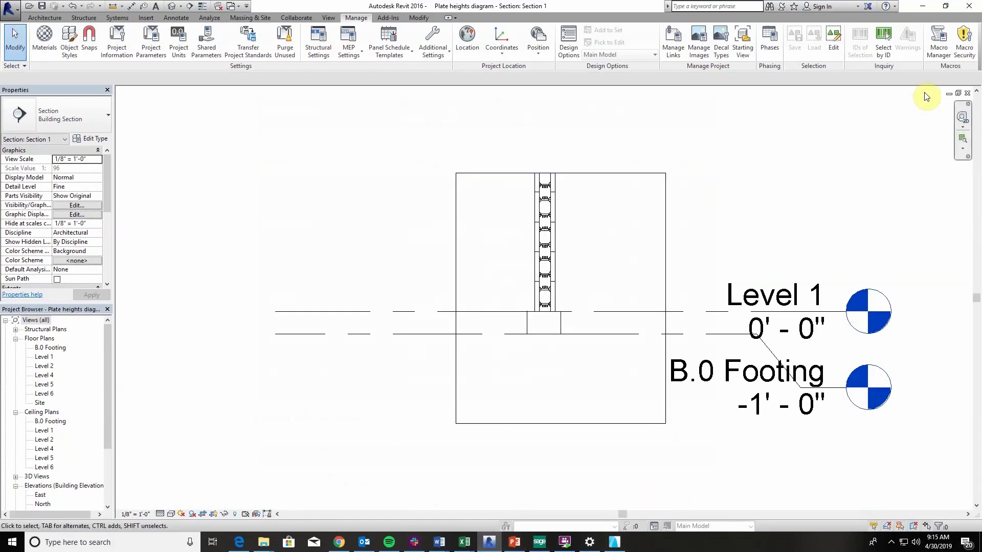
Restore Section 1, orbit the default 3D view of the wall panels, then minimize it
left_click(966, 93)
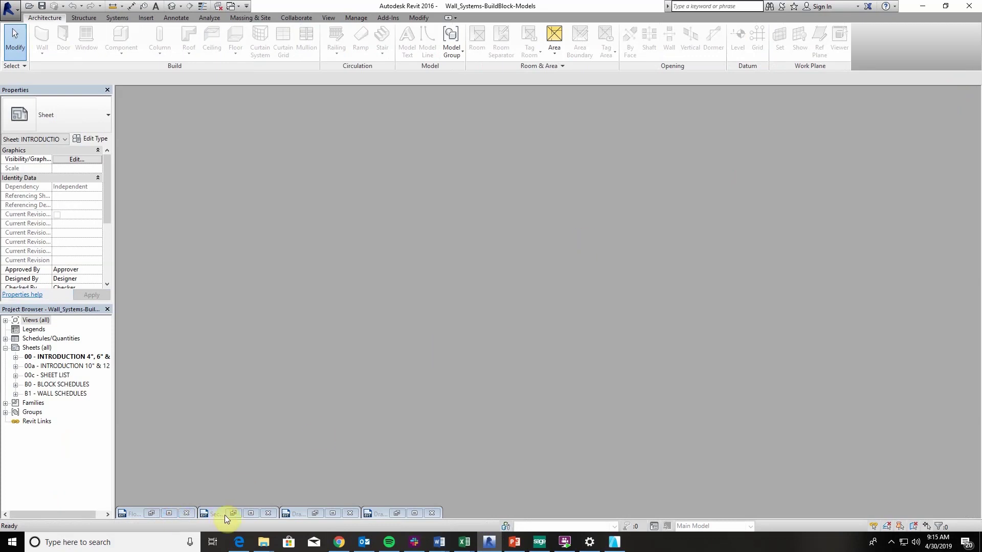
left_click(252, 512)
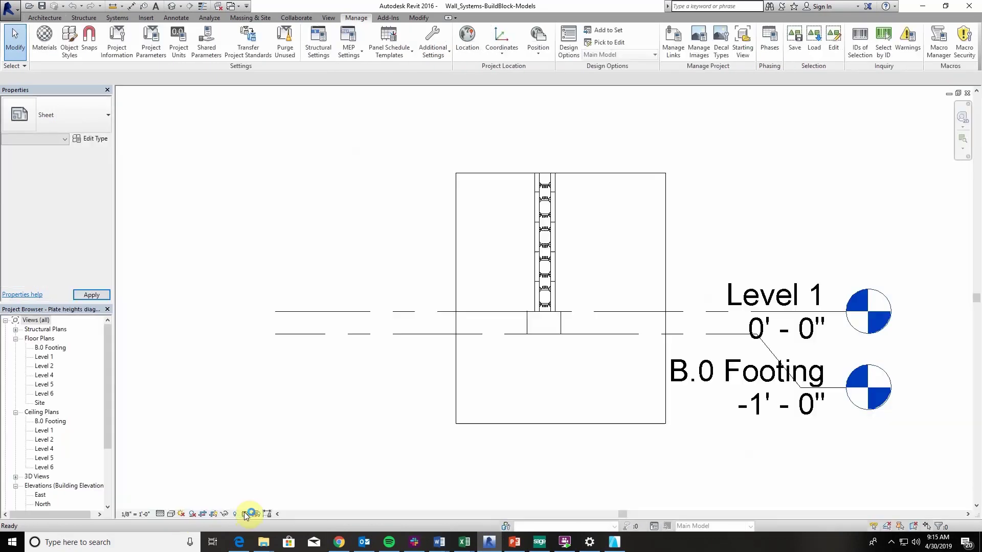
left_click(606, 242)
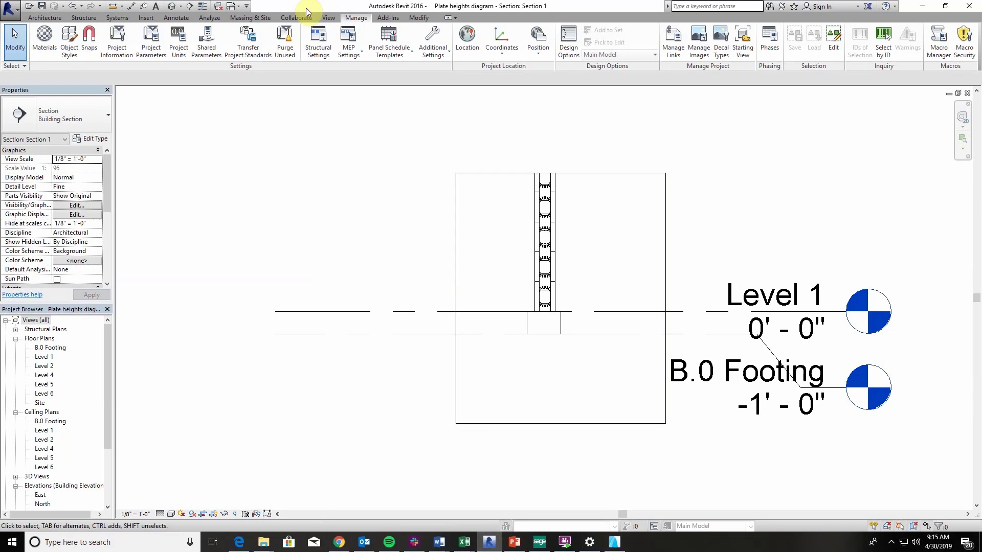
left_click(327, 18)
left_click(324, 38)
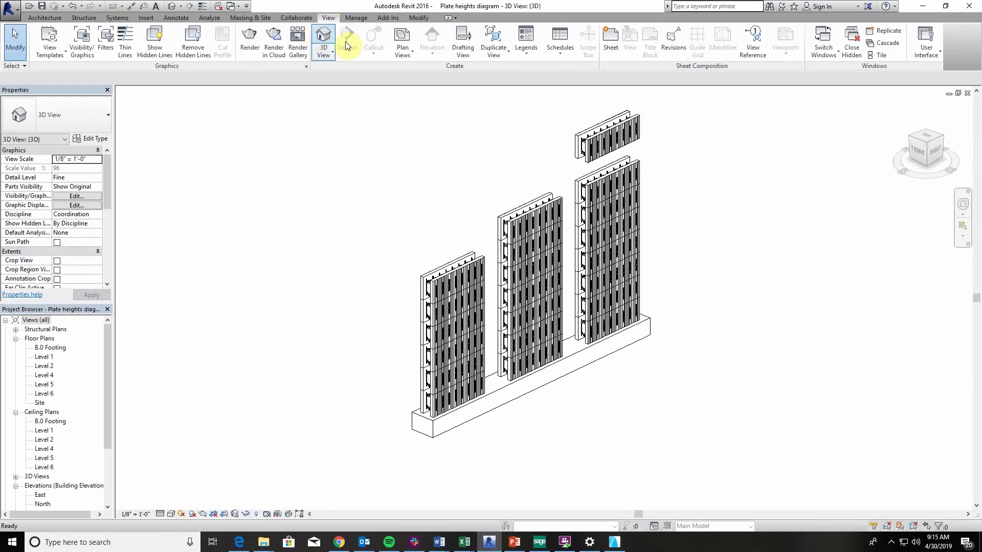
mouse_move(668, 382)
middle_mouse_down("shift")
mouse_move(708, 315)
mouse_move(850, 287)
mouse_move(683, 297)
middle_mouse_up("shift")
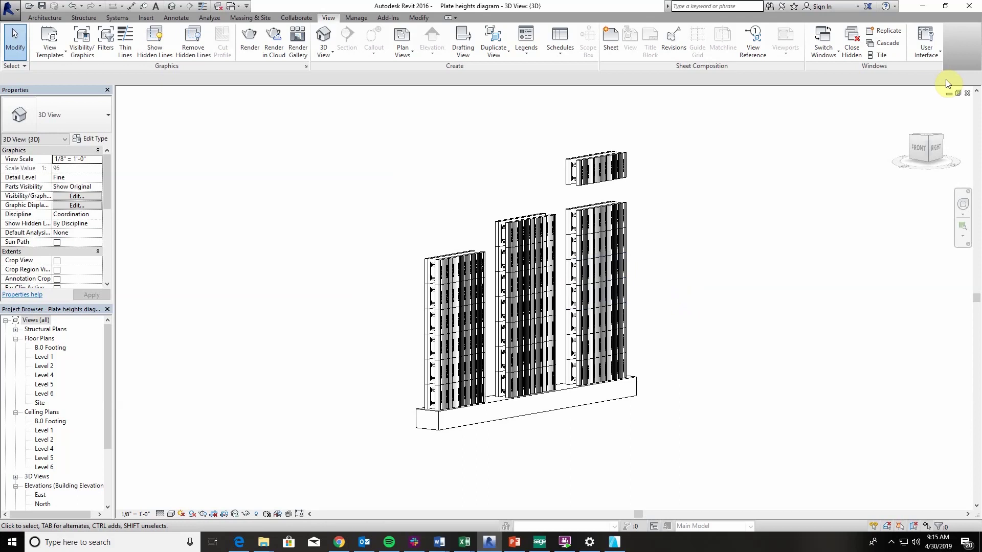
left_click(951, 96)
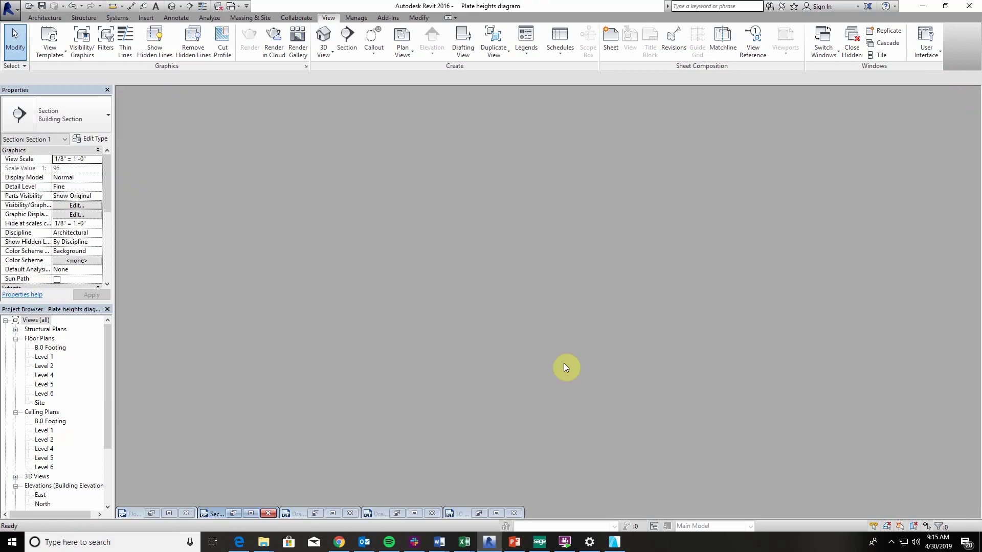
Show the brick veneer detail full size, then open the 07 stucco and 08 siding details
left_click(332, 514)
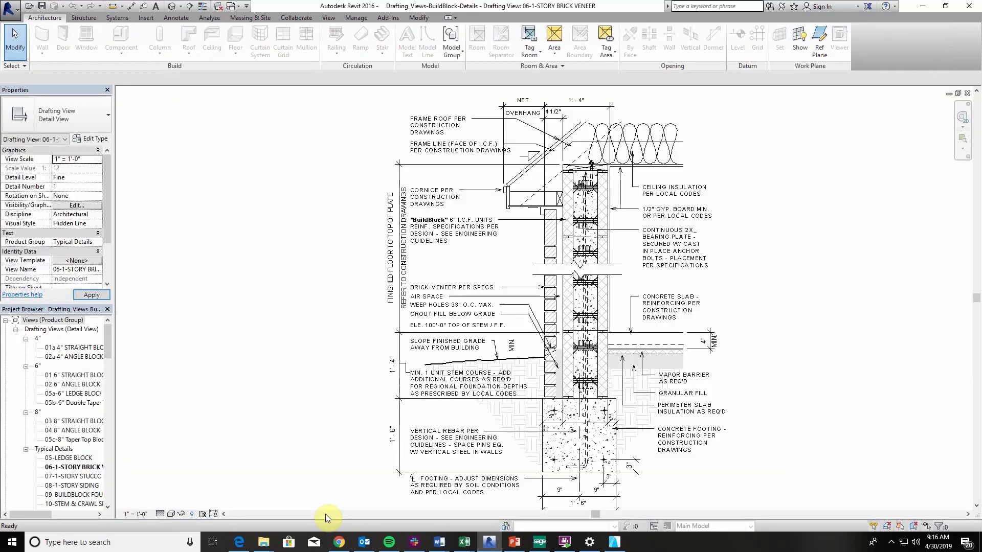
scroll(716, 449, "down", 1)
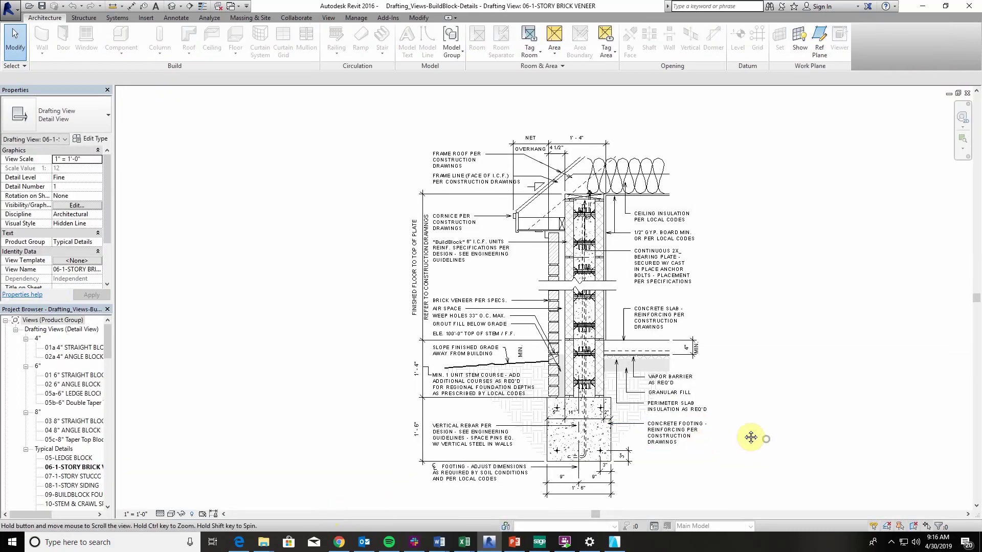
middle_click_drag(756, 444, 713, 426)
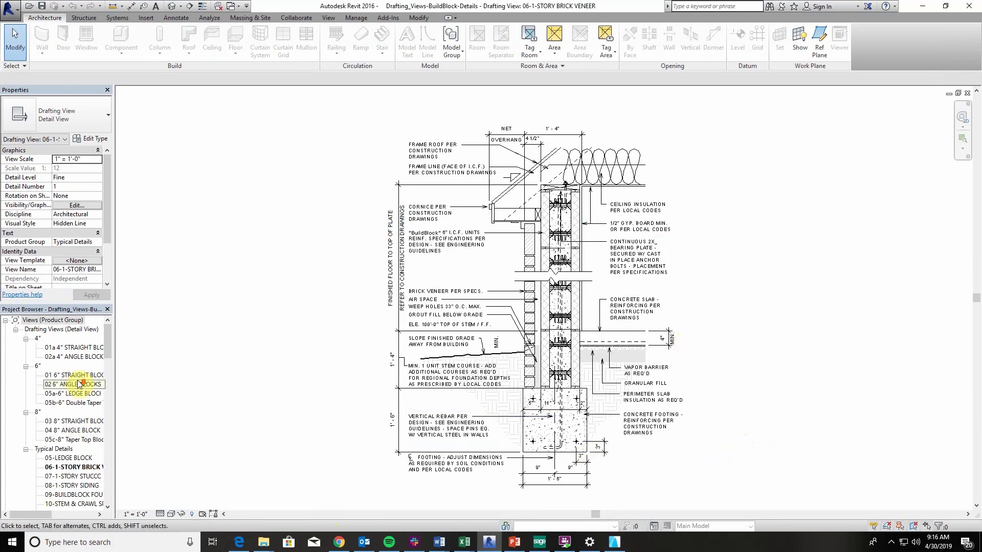
scroll(103, 365, "down", 5)
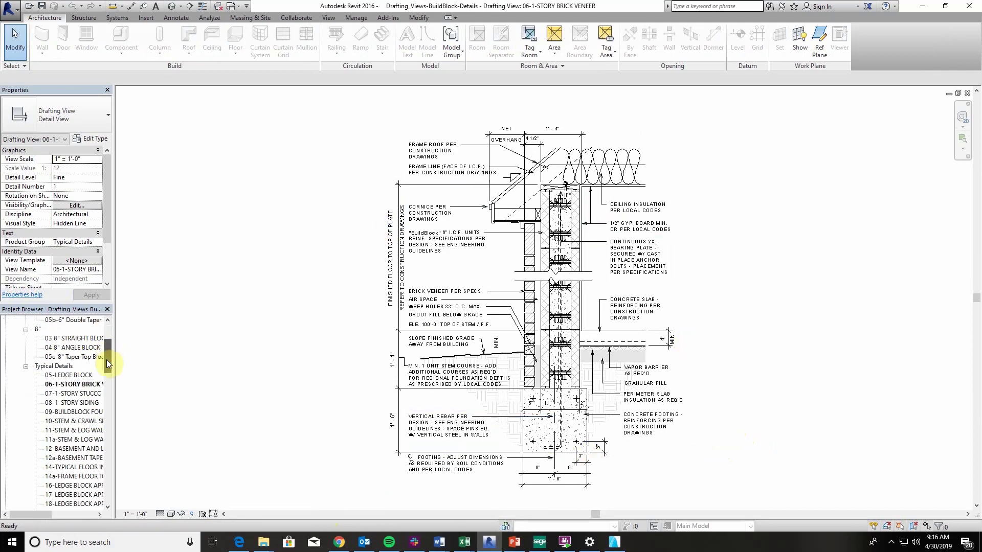
left_click(107, 367)
double_click(76, 348)
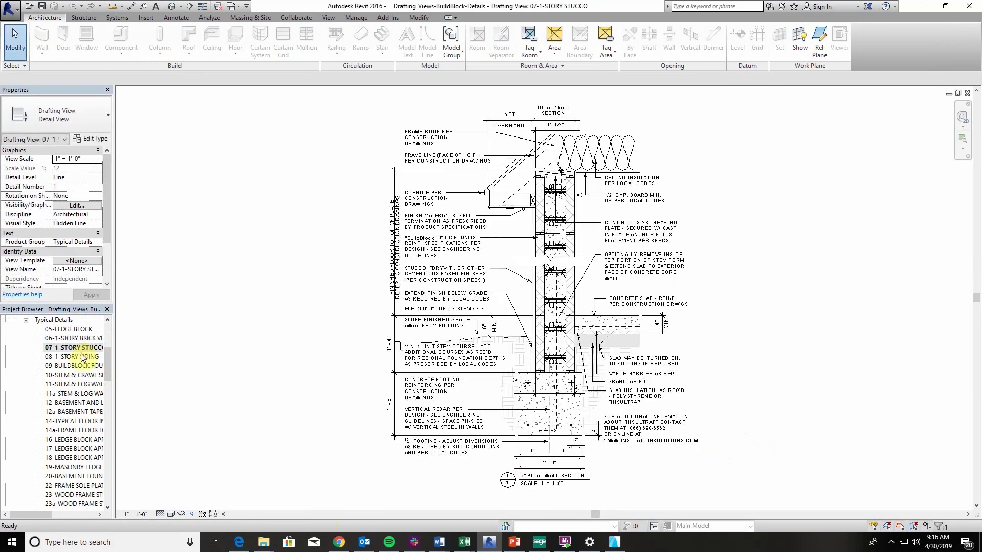
double_click(72, 357)
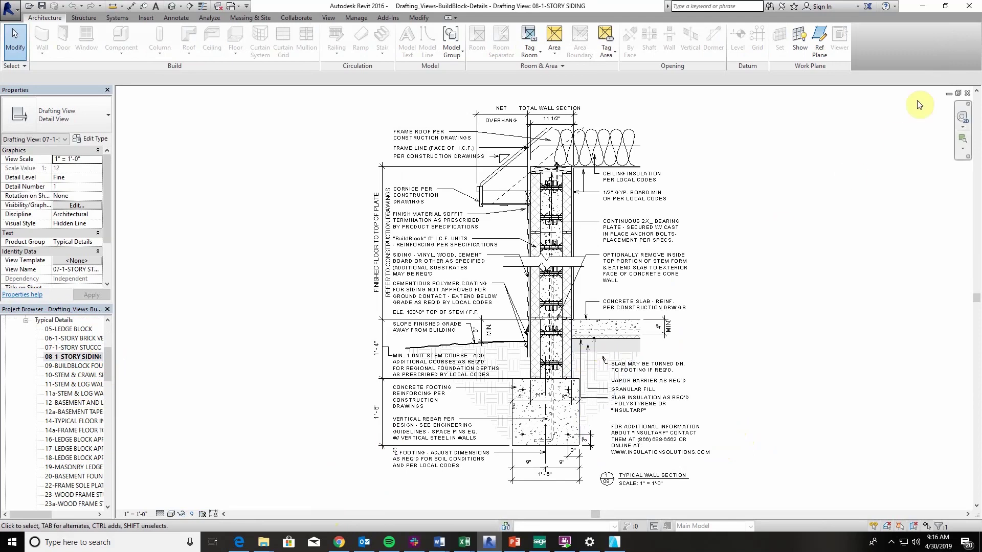
Review the brick veneer and 05-LEDGE BLOCK details full size, minimizing each view window afterward
left_click(948, 93)
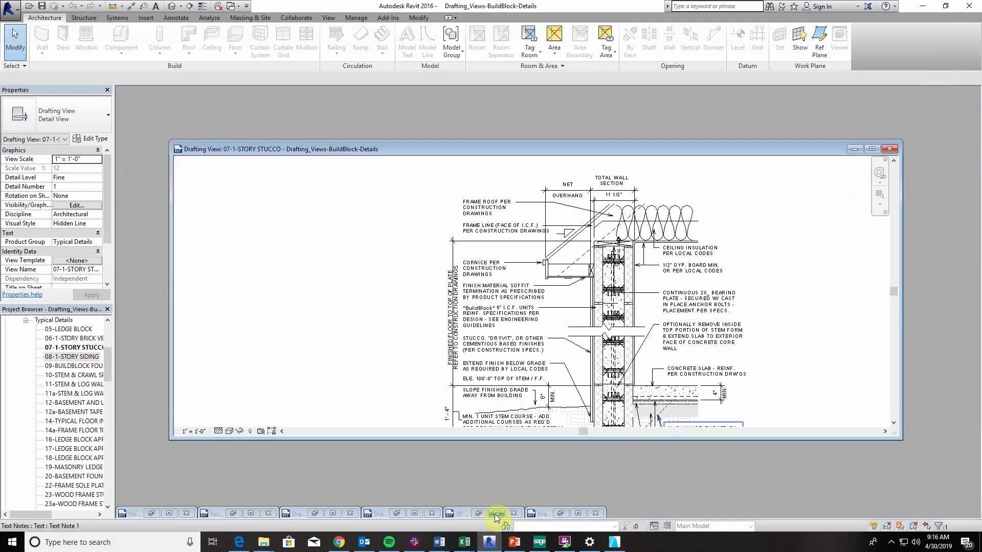
left_click(339, 517)
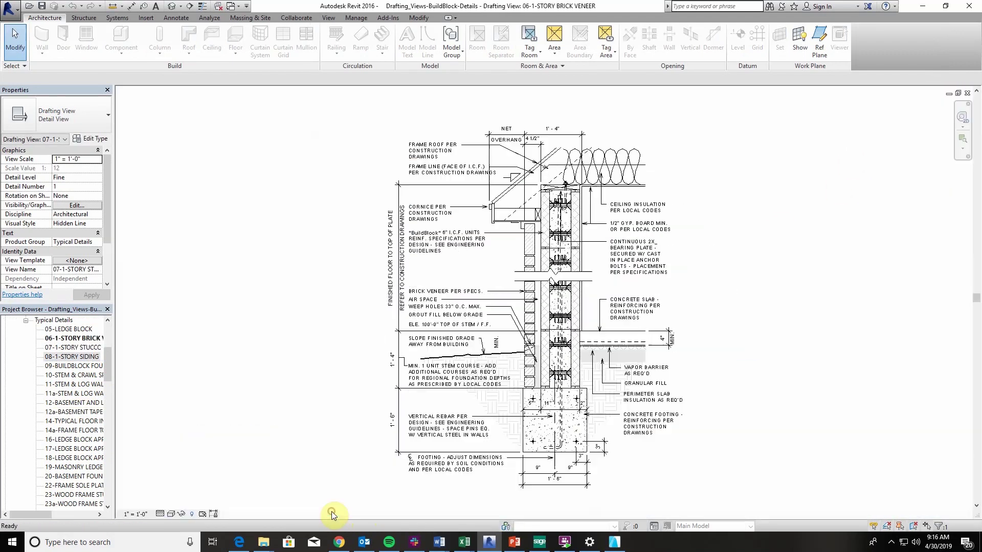
left_click(957, 93)
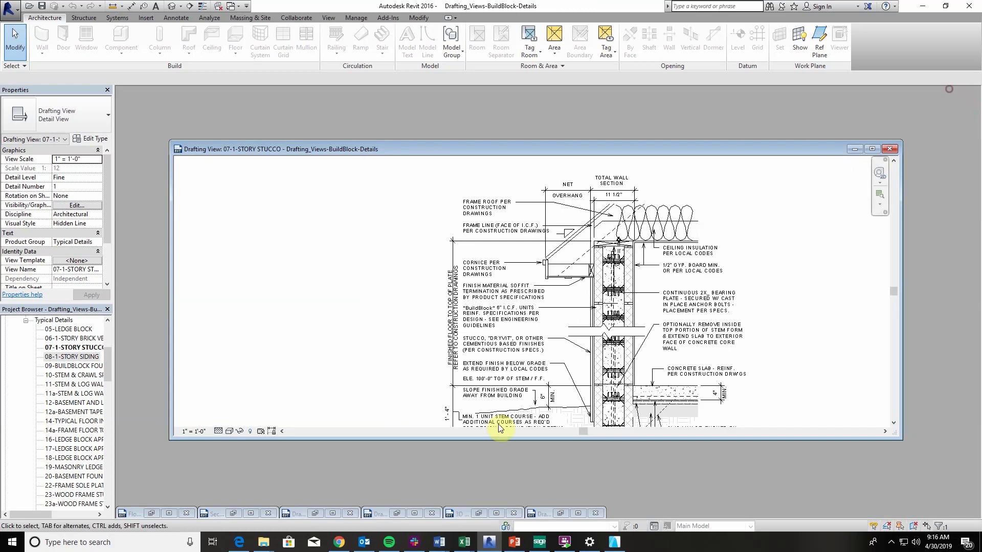
double_click(419, 508)
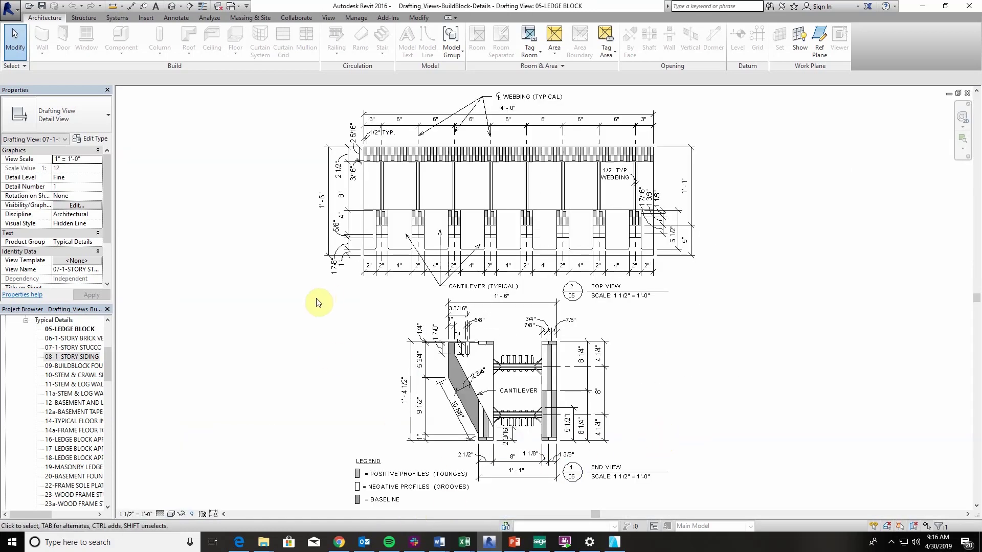
left_click(957, 94)
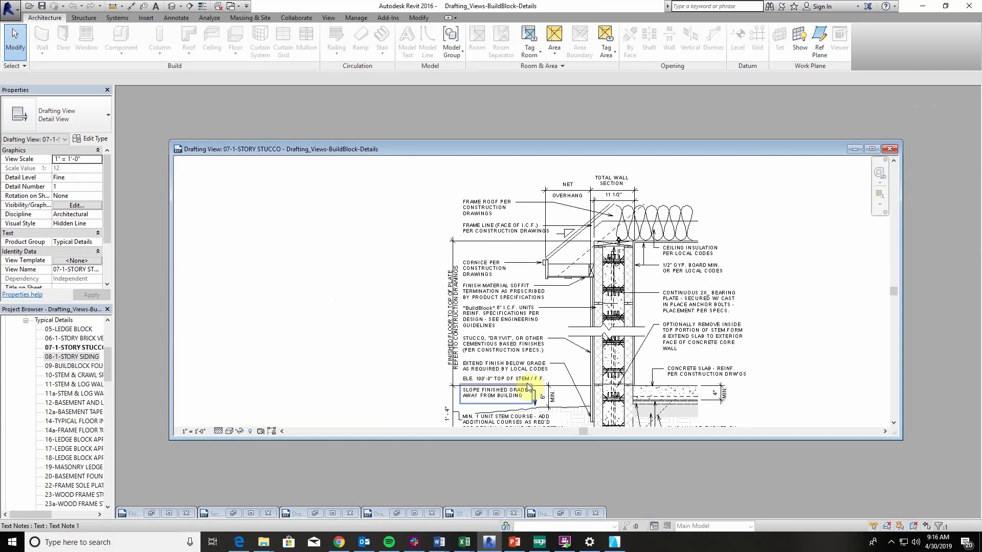
On the takeoff house Level 1 plan, start a wall and list its available wall types
left_click(171, 514)
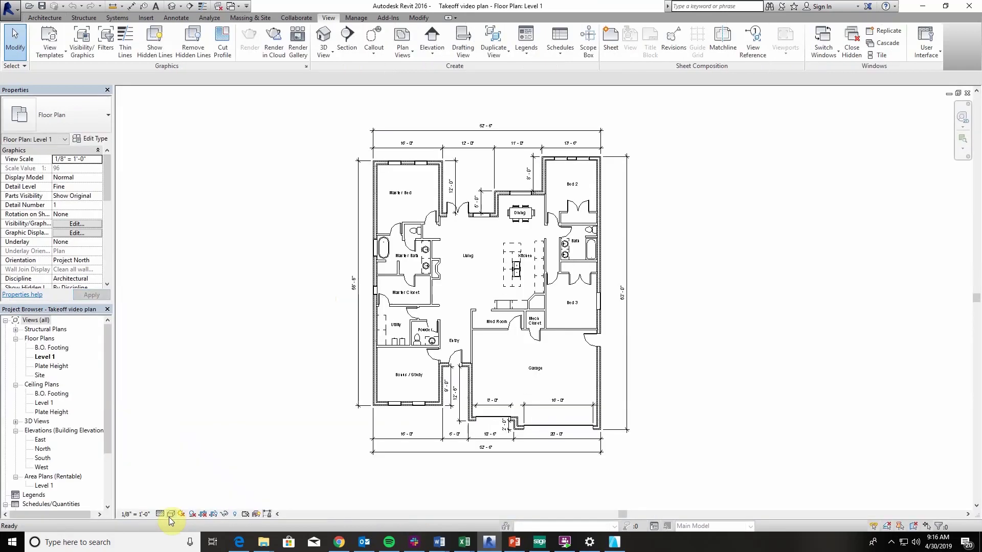
scroll(522, 342, "up", 1)
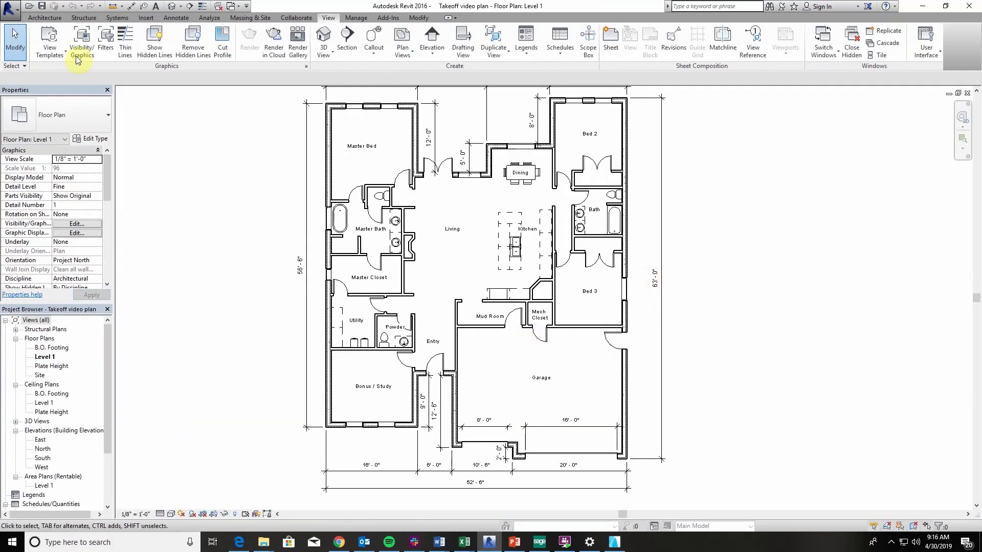
left_click(45, 17)
left_click(43, 37)
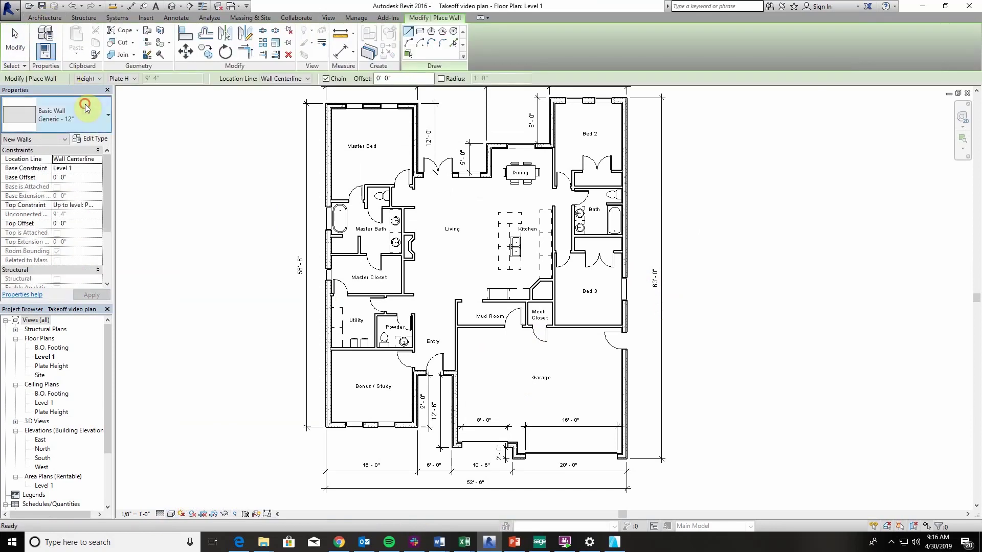
left_click(73, 115)
scroll(99, 255, "down", 3)
scroll(100, 256, "up", 3)
scroll(100, 255, "up", 3)
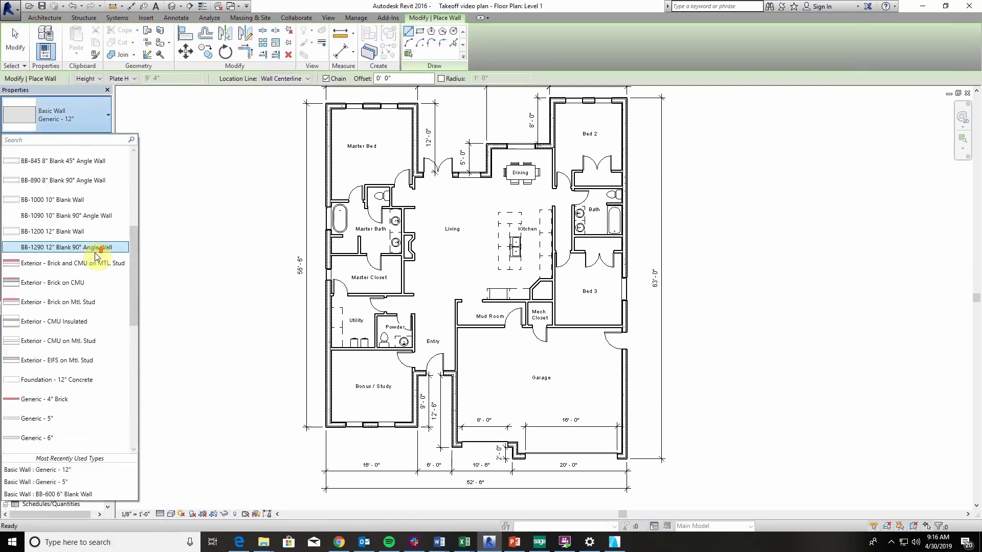
scroll(101, 256, "up", 3)
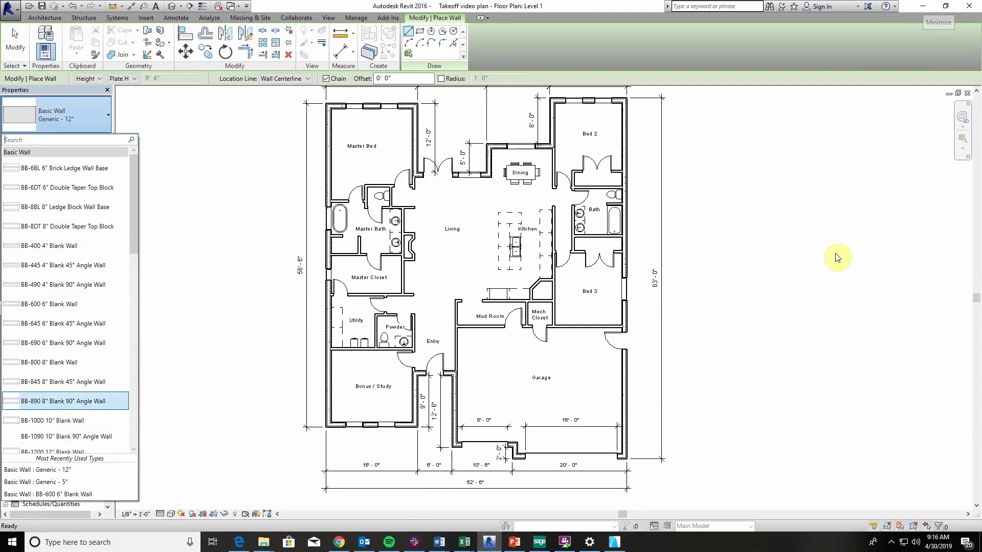
Orbit ARCHICAD's angled wall model in 3D, then minimize ARCHICAD
left_click(617, 543)
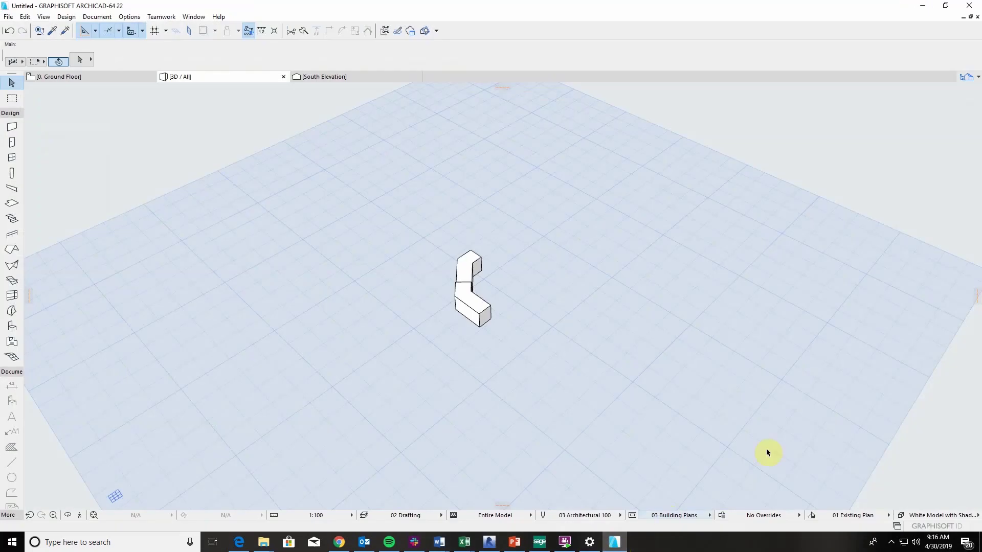
mouse_move(465, 307)
middle_mouse_down("shift")
mouse_move(465, 323)
mouse_move(673, 286)
mouse_move(395, 290)
middle_mouse_up("shift")
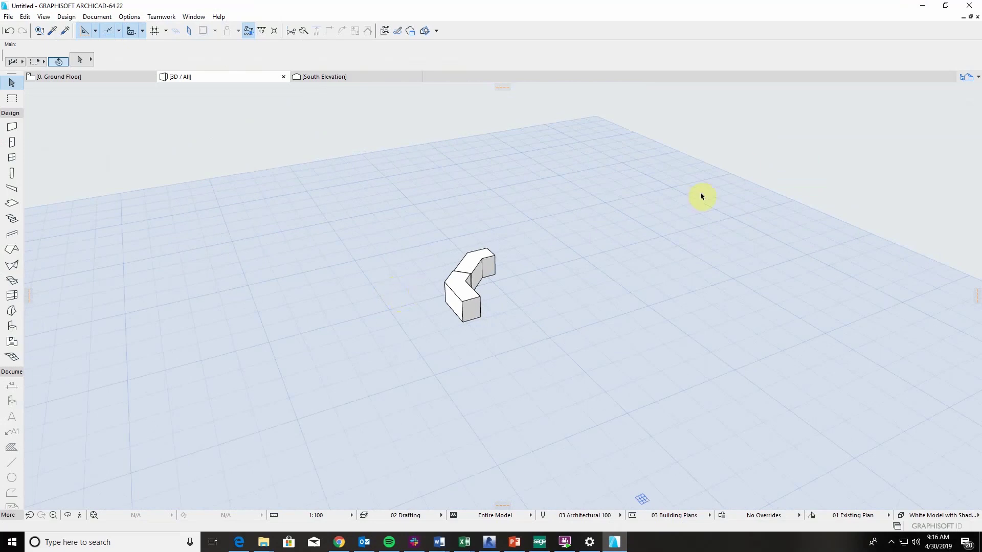
left_click(925, 6)
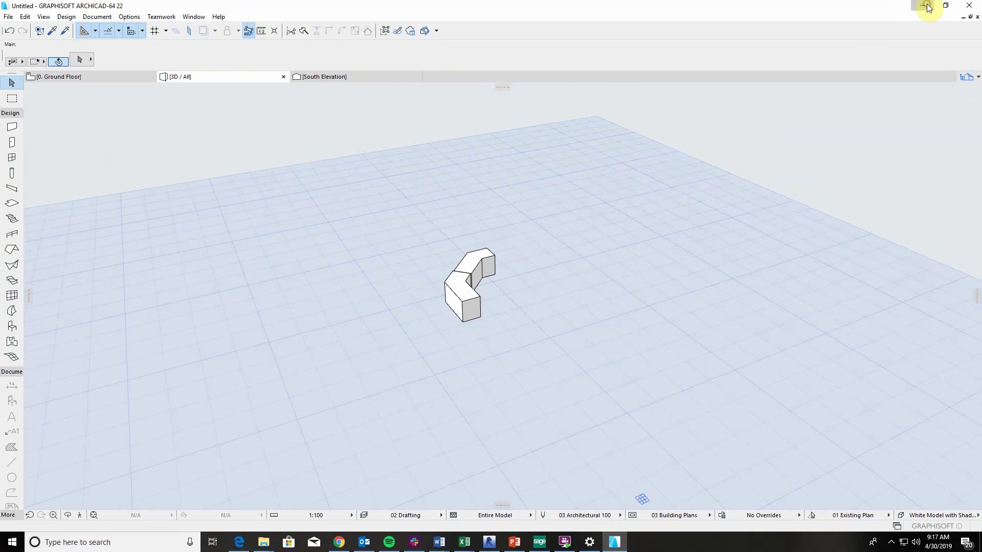
left_click(927, 6)
scroll(757, 159, "down", 2)
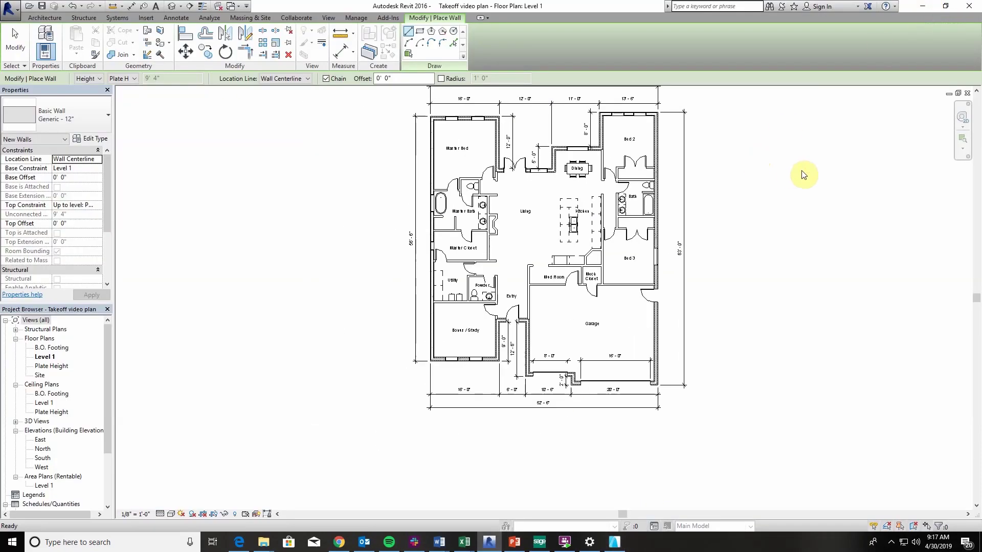
Open the takeoff house's default 3D view and orbit it round to the back
middle_click_drag(803, 184, 772, 208)
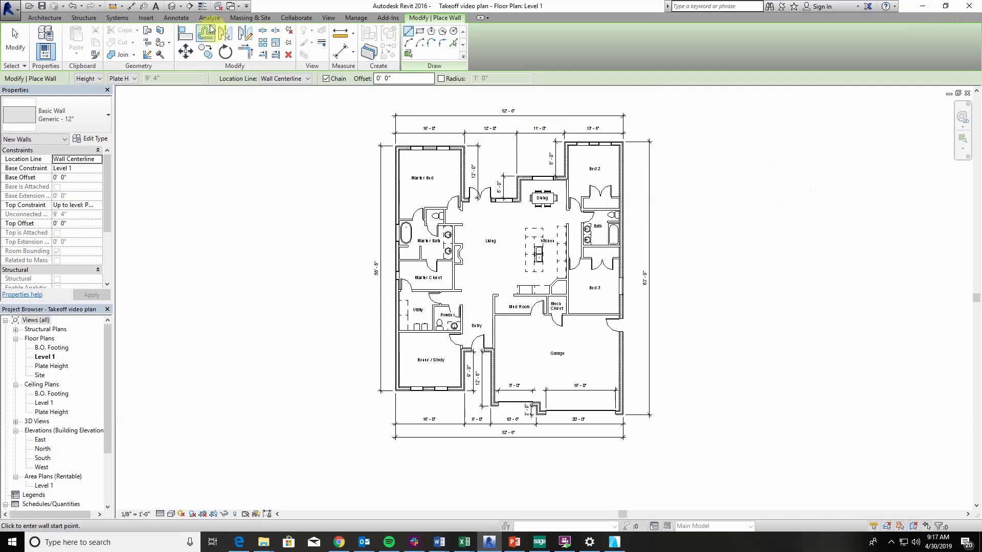
left_click(329, 19)
left_click(323, 40)
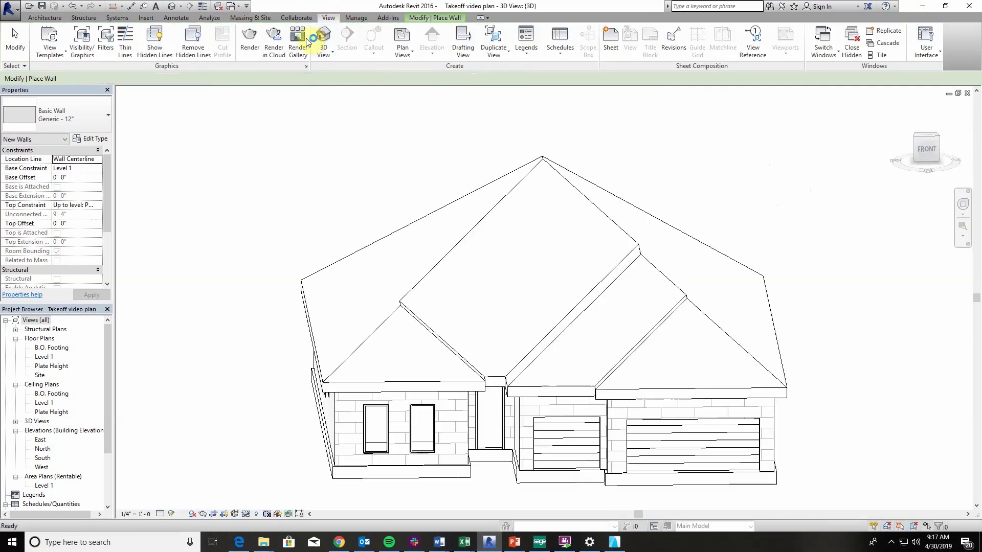
scroll(507, 193, "down", 2)
mouse_move(533, 399)
middle_mouse_down("shift")
mouse_move(726, 368)
mouse_move(939, 351)
middle_mouse_up("shift")
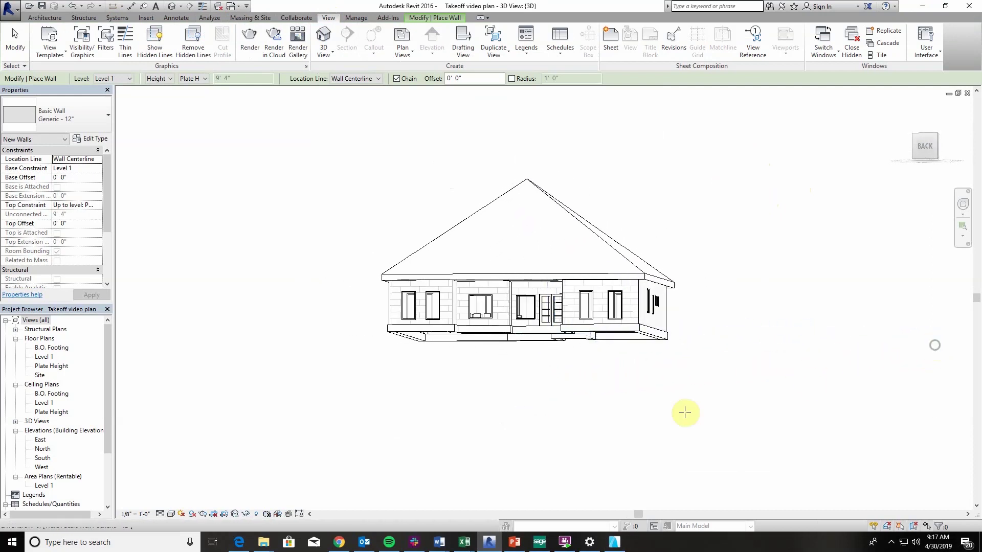